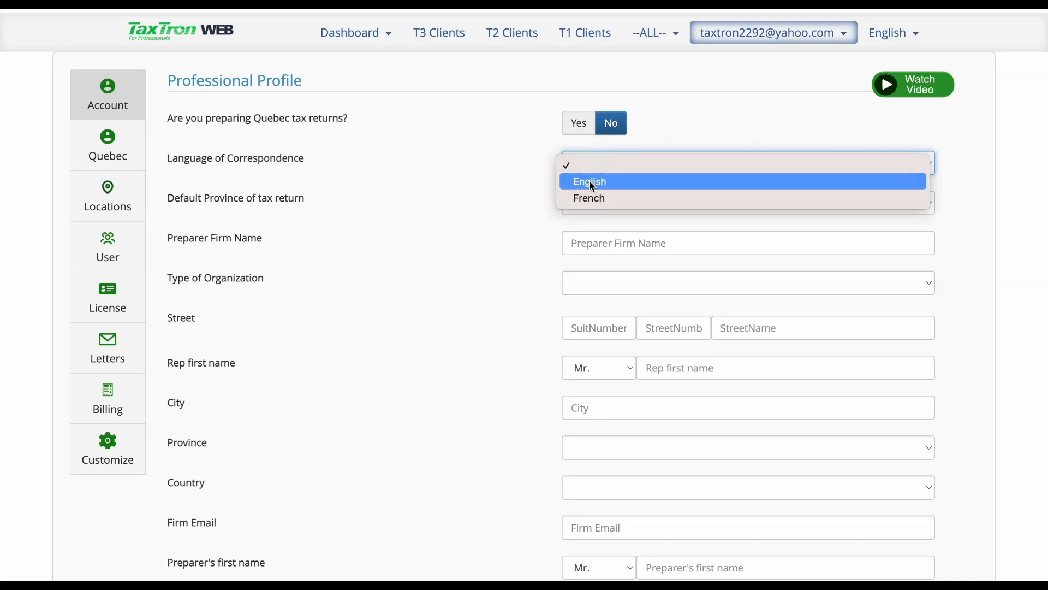
# Choose English correspondence, Ontario as default province, firm name TaxTron and organization type INDIVIDUAL.
pyautogui.click(602, 185)
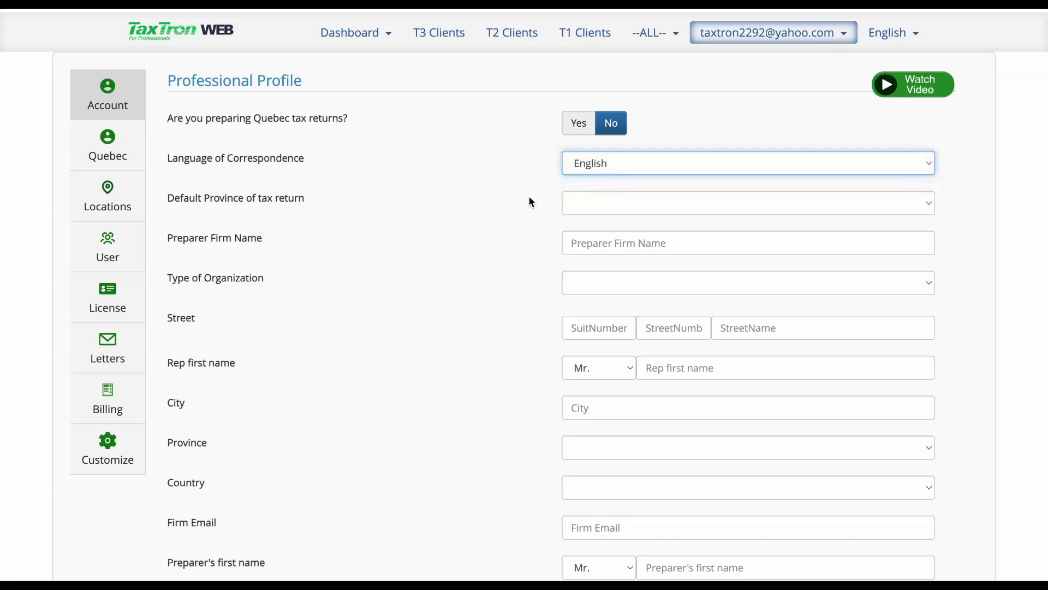
pyautogui.click(583, 208)
pyautogui.click(568, 382)
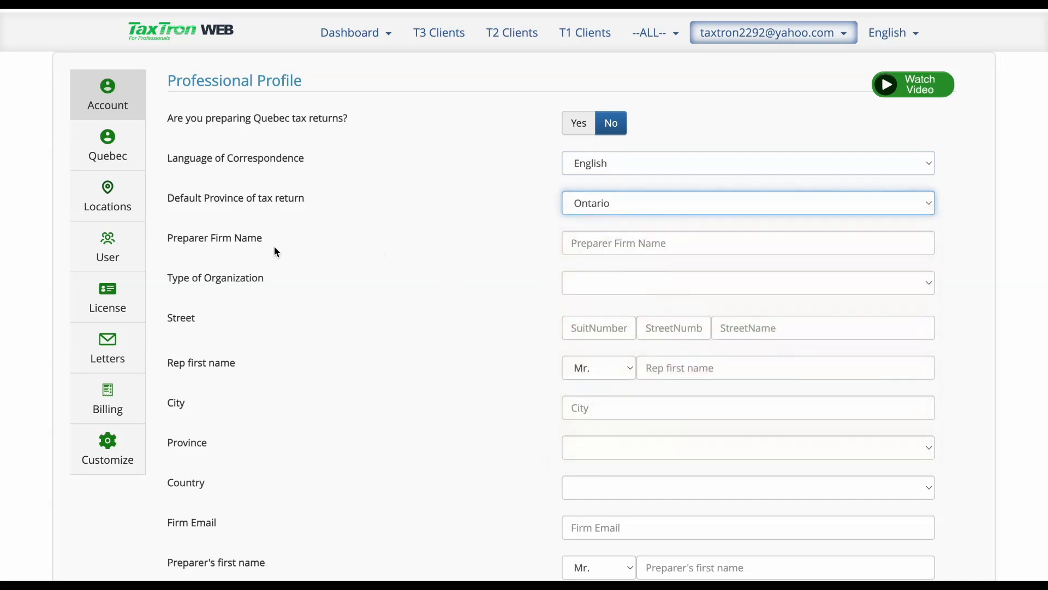
pyautogui.click(577, 246)
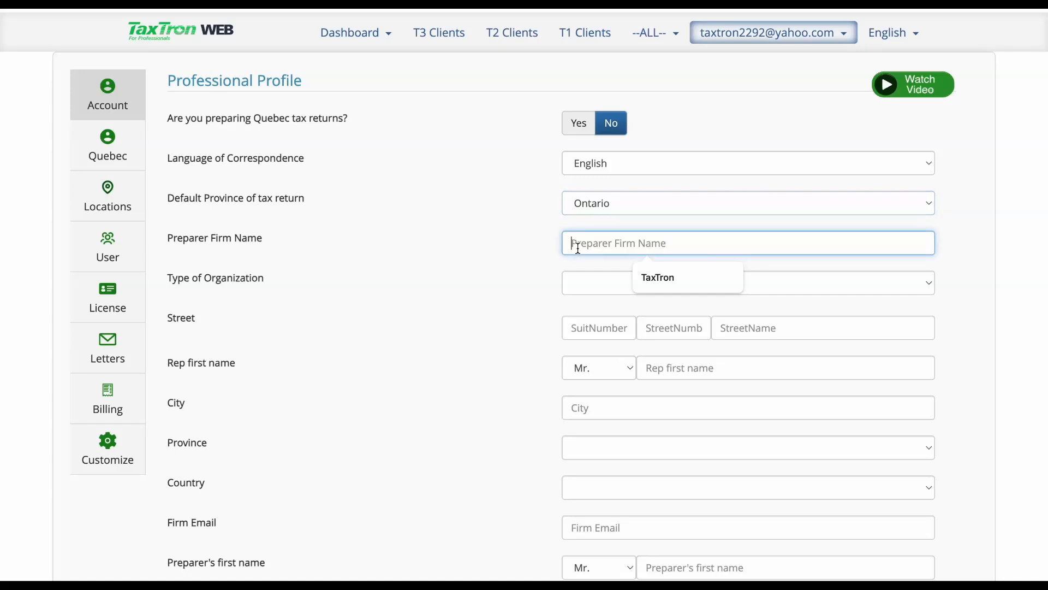
pyautogui.write('TaxTron')
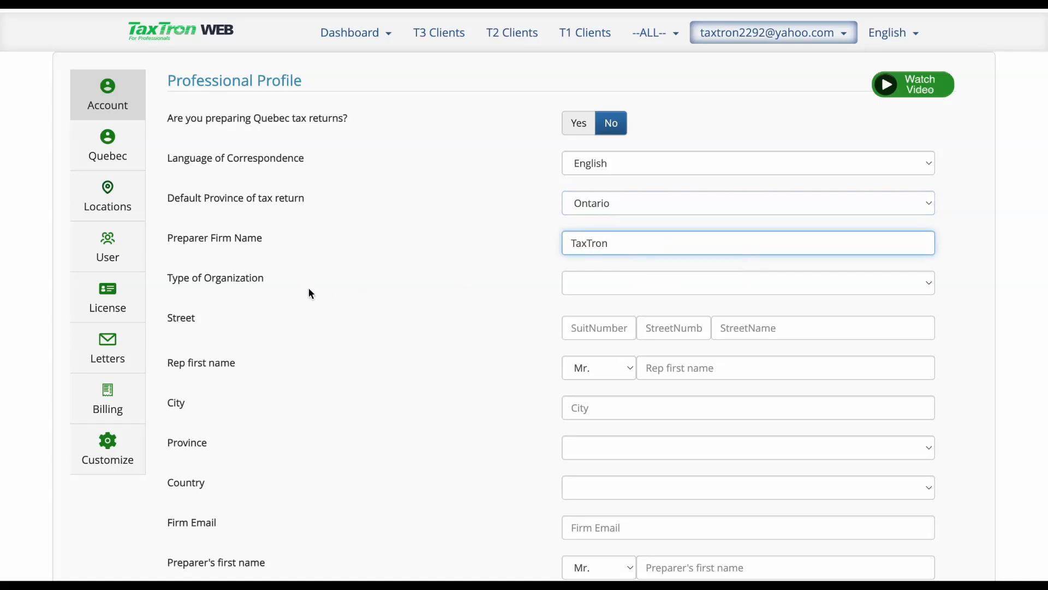
pyautogui.click(574, 283)
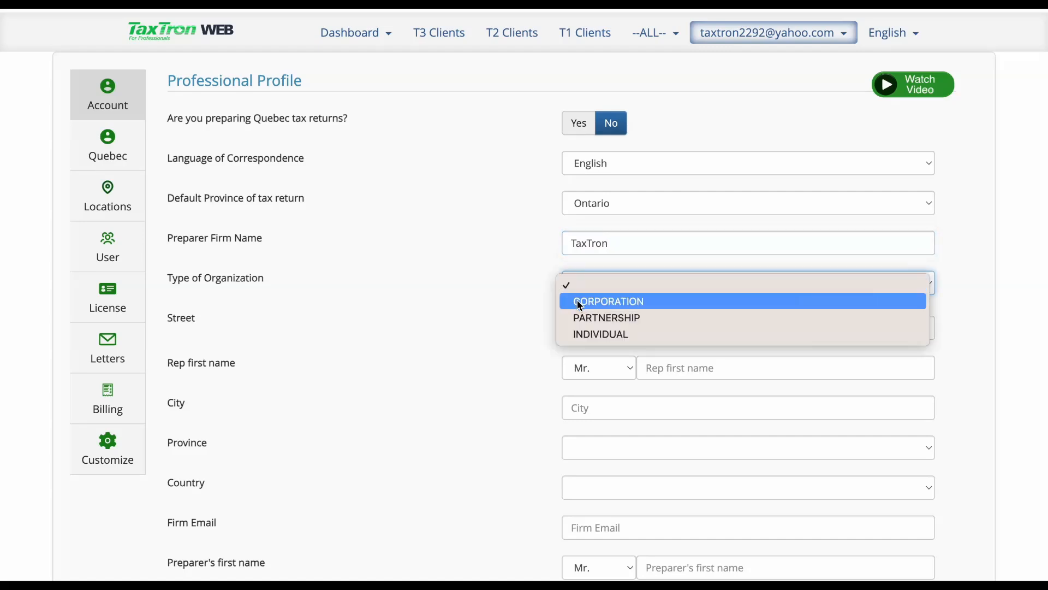
pyautogui.click(608, 339)
# Enter the firm's street address, rep first name TaxTron, and autofill city, province and postal code.
pyautogui.click(671, 328)
pyautogui.write('2292')
pyautogui.click(787, 332)
pyautogui.click(861, 371)
pyautogui.click(800, 362)
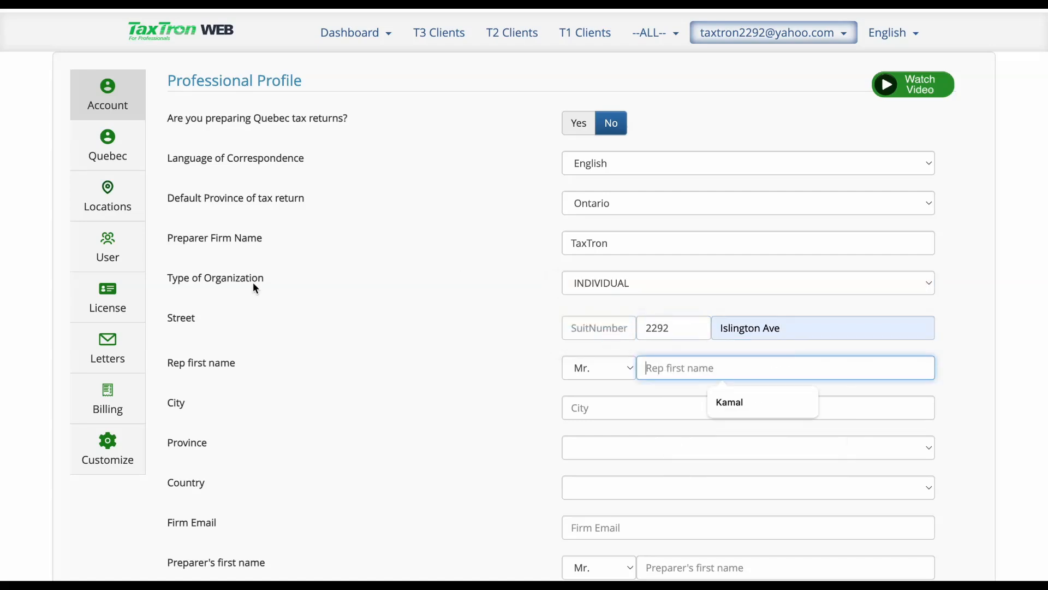
pyautogui.write('TaxTron')
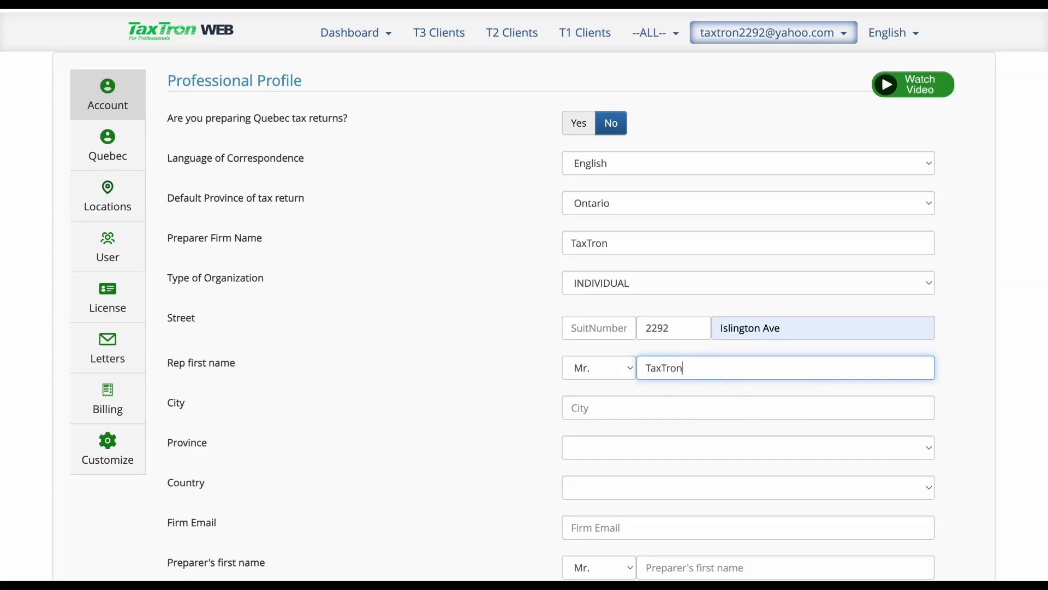
pyautogui.click(635, 412)
pyautogui.click(666, 476)
# Enter the firm e-mail and preparer TaxTron Software with position Director.
pyautogui.scroll(-2, 489, 437)
pyautogui.scroll(-2, 490, 437)
pyautogui.click(596, 351)
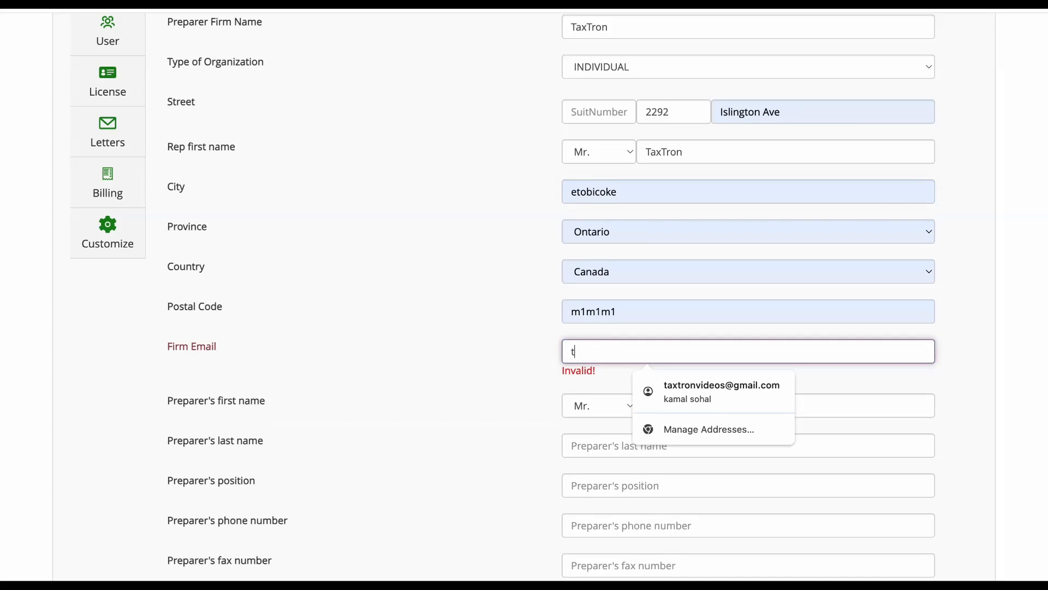
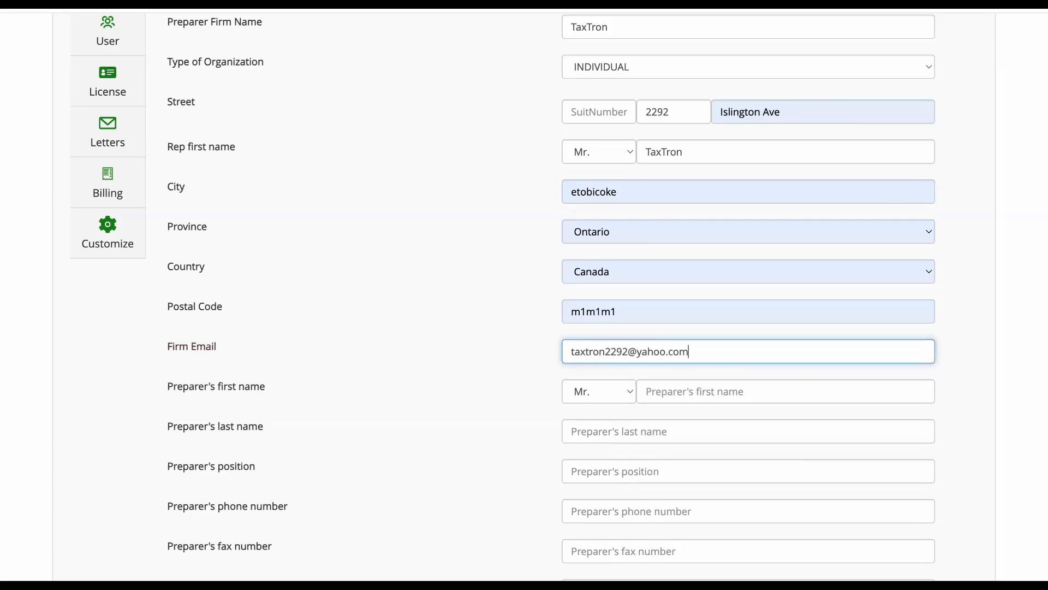
pyautogui.click(667, 392)
pyautogui.write('TaxTron')
pyautogui.click(629, 430)
pyautogui.write('Software')
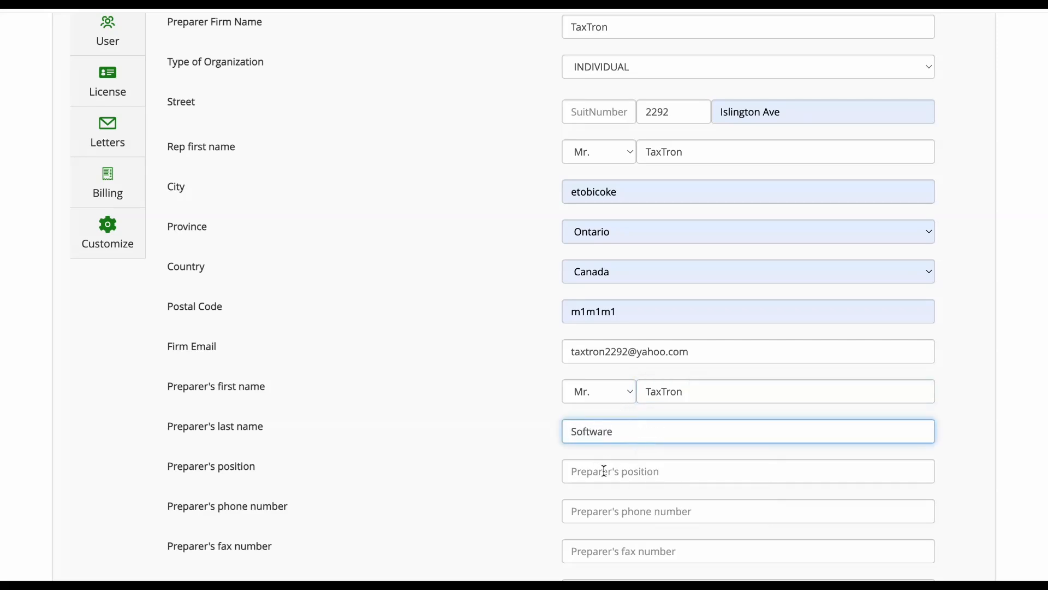
pyautogui.click(606, 471)
pyautogui.click(647, 507)
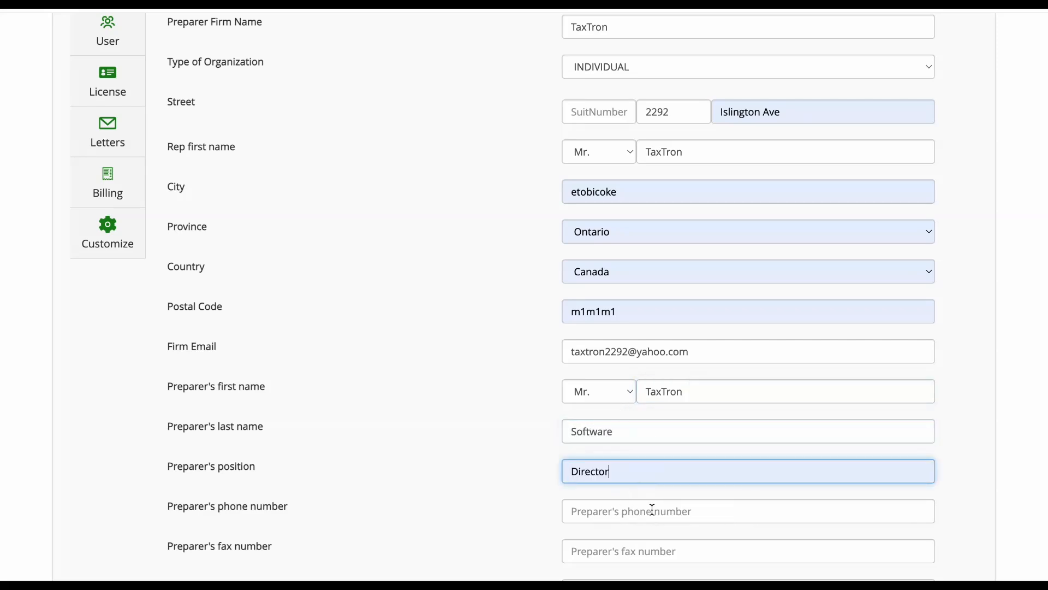
# Fill in the preparer's phone number and business number.
pyautogui.scroll(-2, 649, 508)
pyautogui.click(604, 404)
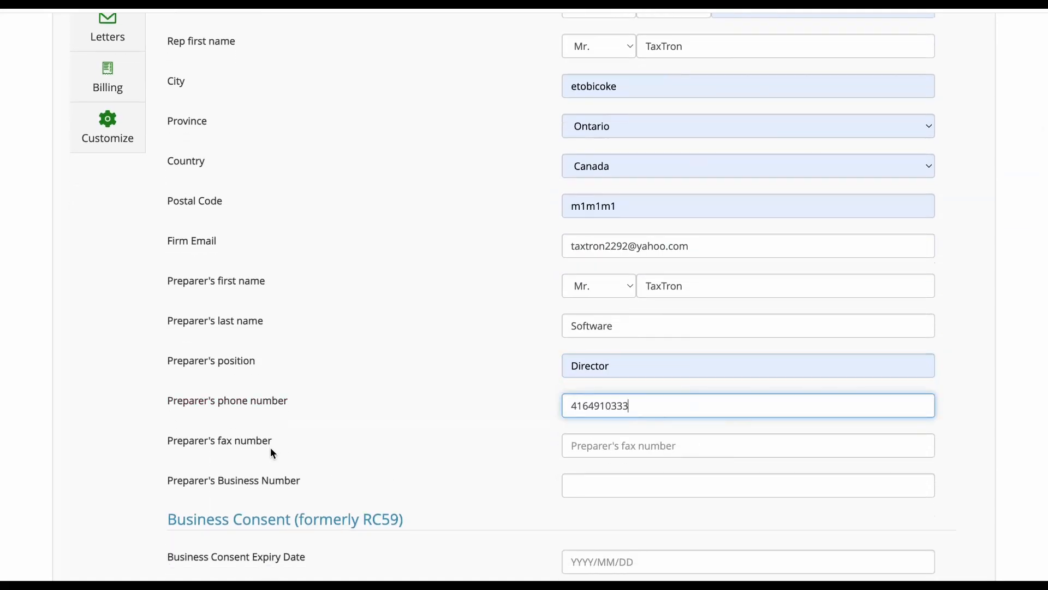
pyautogui.click(583, 491)
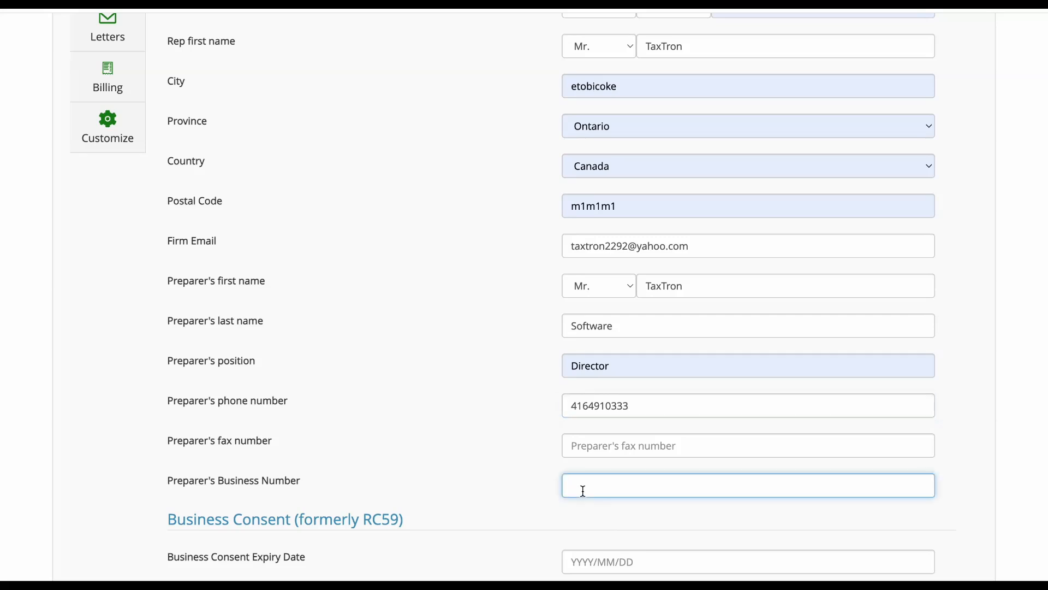
pyautogui.write('1231')
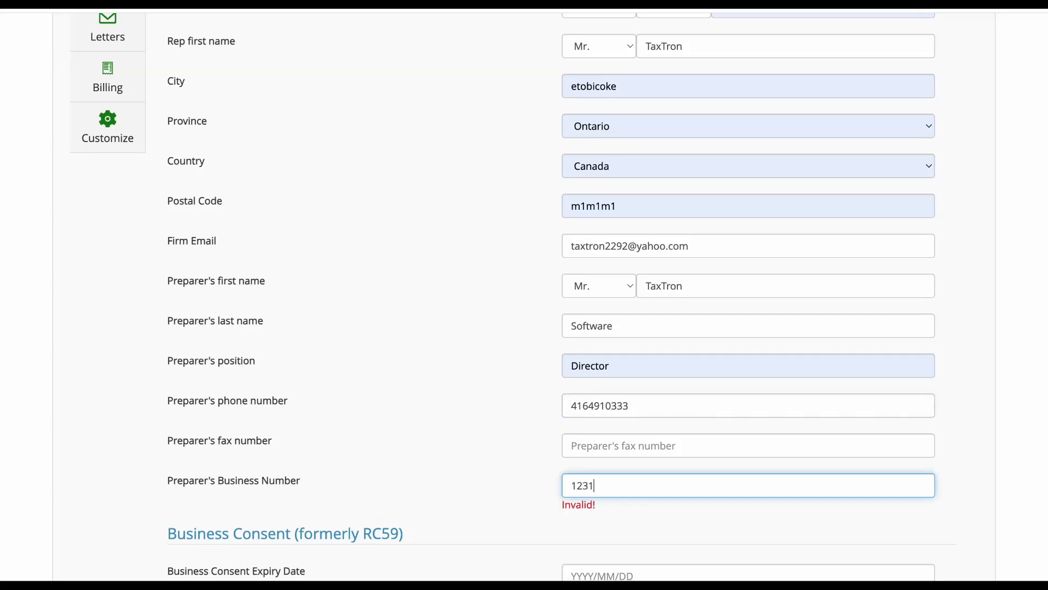
pyautogui.write('23127')
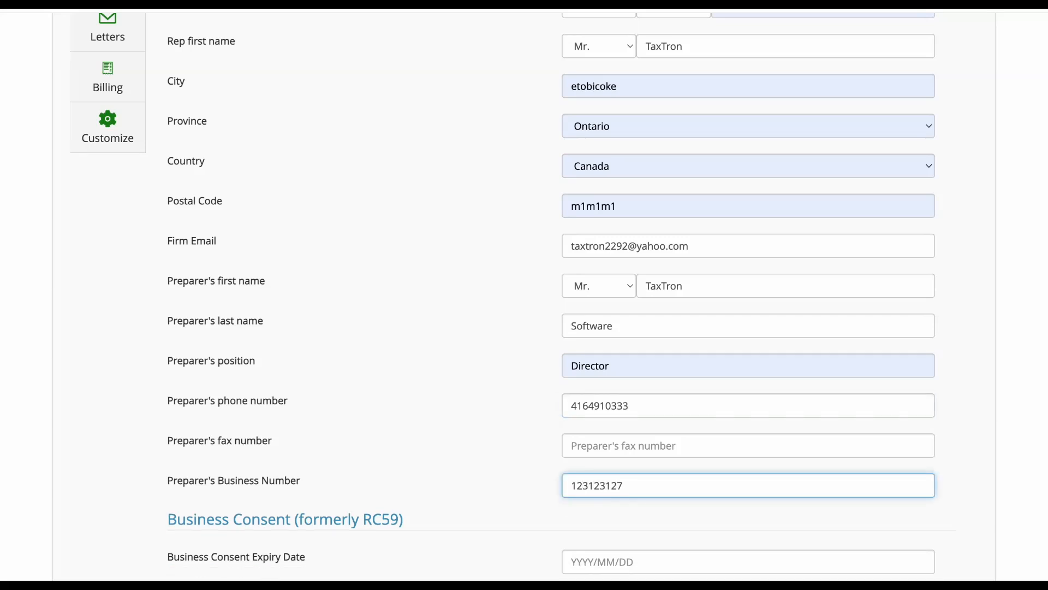
pyautogui.scroll(-2, 583, 490)
# Set Access to all program accounts to Yes with authorization level Update and view.
pyautogui.scroll(-3, 583, 490)
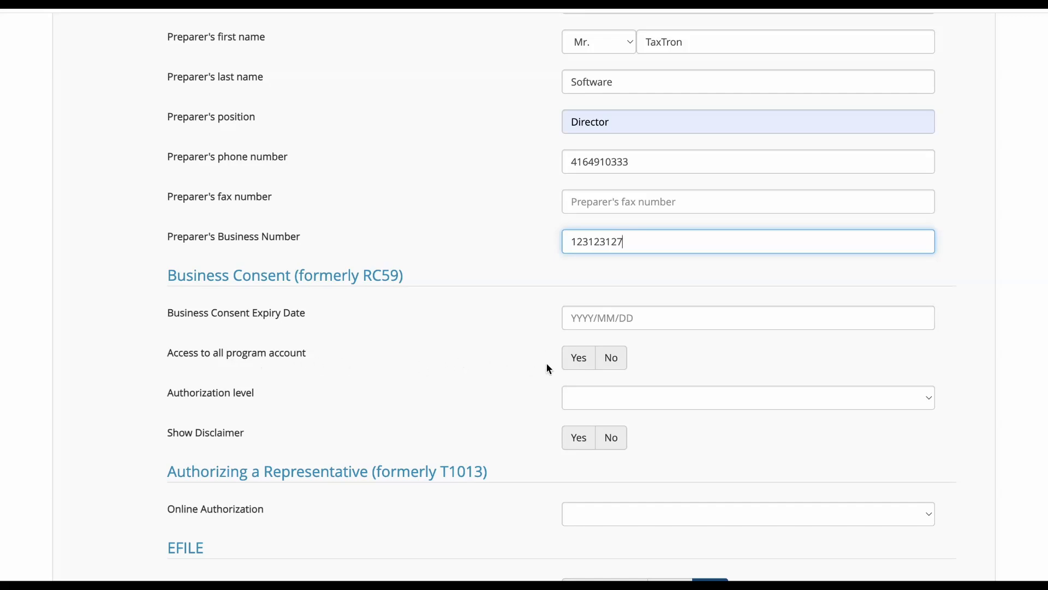
pyautogui.click(581, 359)
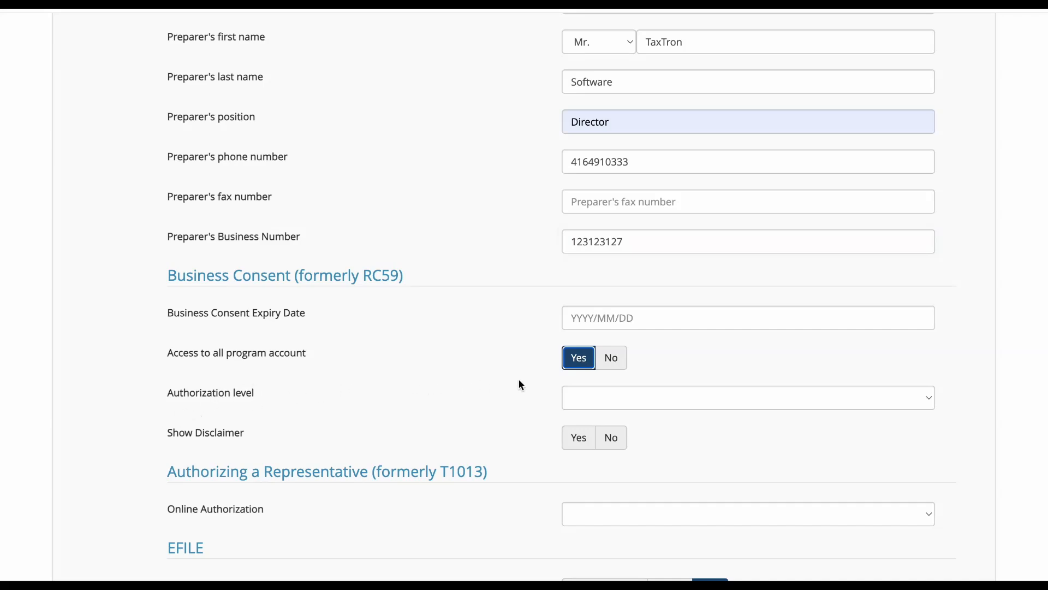
pyautogui.click(582, 397)
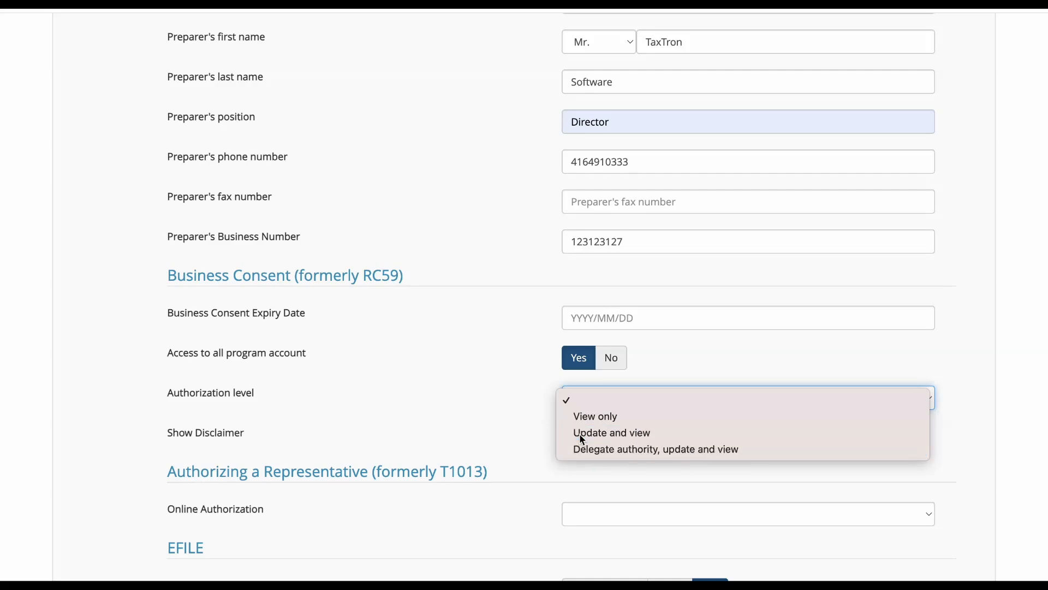
pyautogui.click(582, 439)
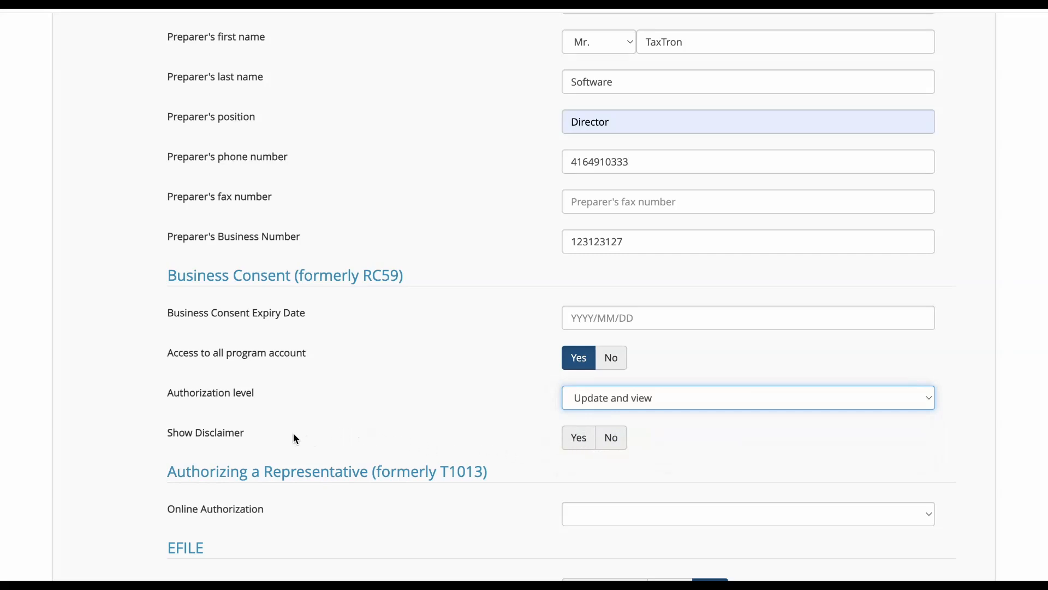
# Hide the disclaimer, choose Online representative authorization by Rep ID, and enter the Rep ID.
pyautogui.click(611, 438)
pyautogui.scroll(-4, 611, 442)
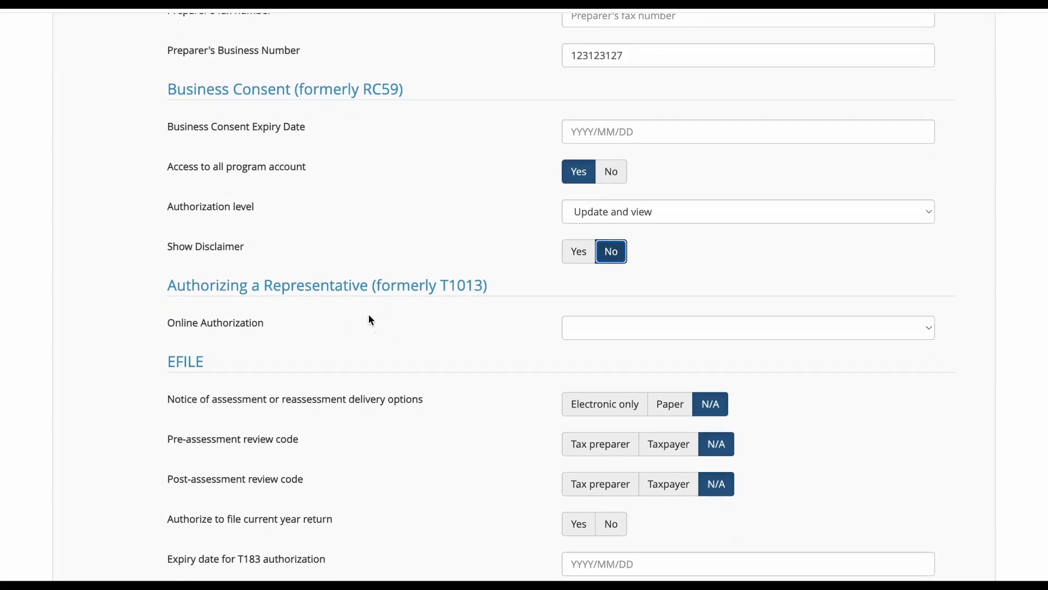
pyautogui.click(582, 338)
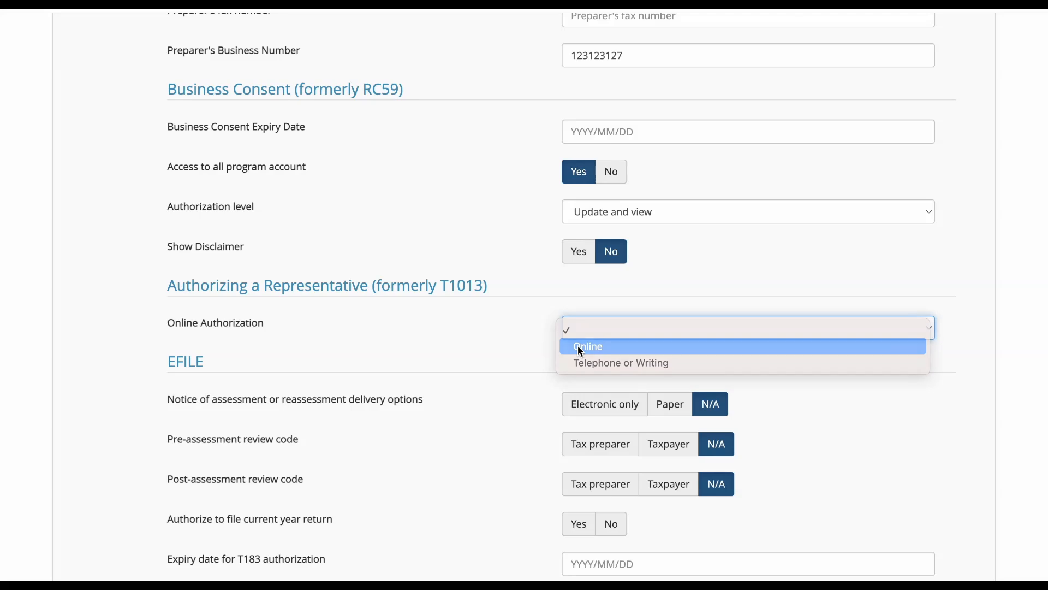
pyautogui.click(582, 349)
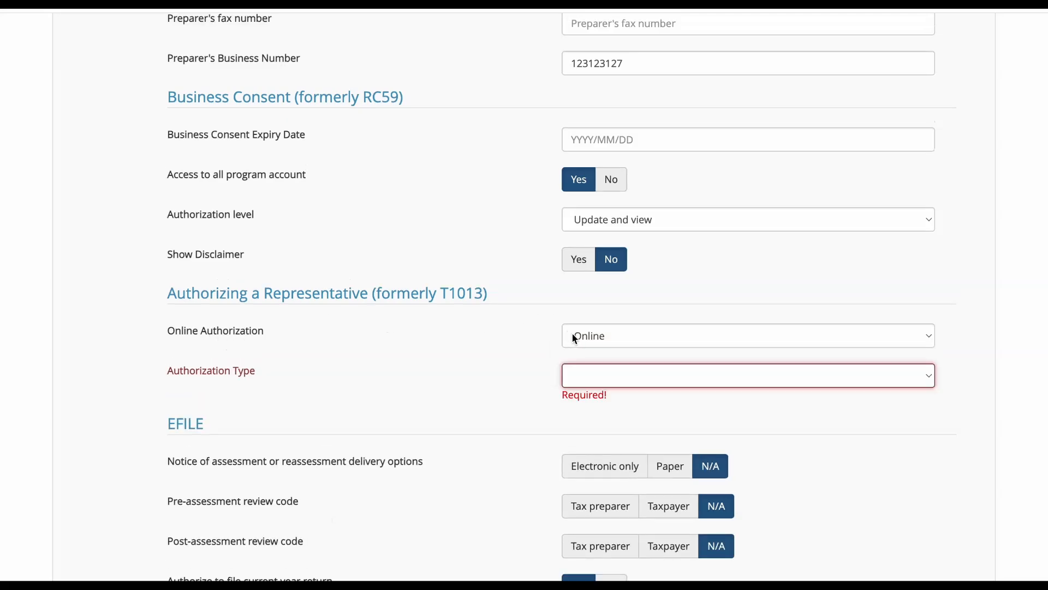
pyautogui.scroll(-1, 562, 384)
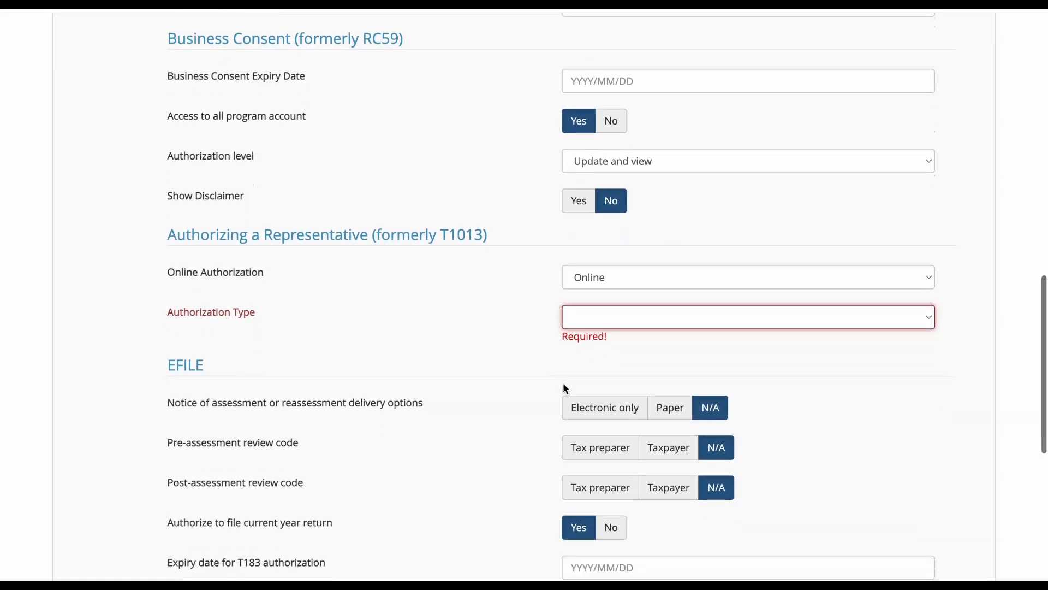
pyautogui.click(570, 317)
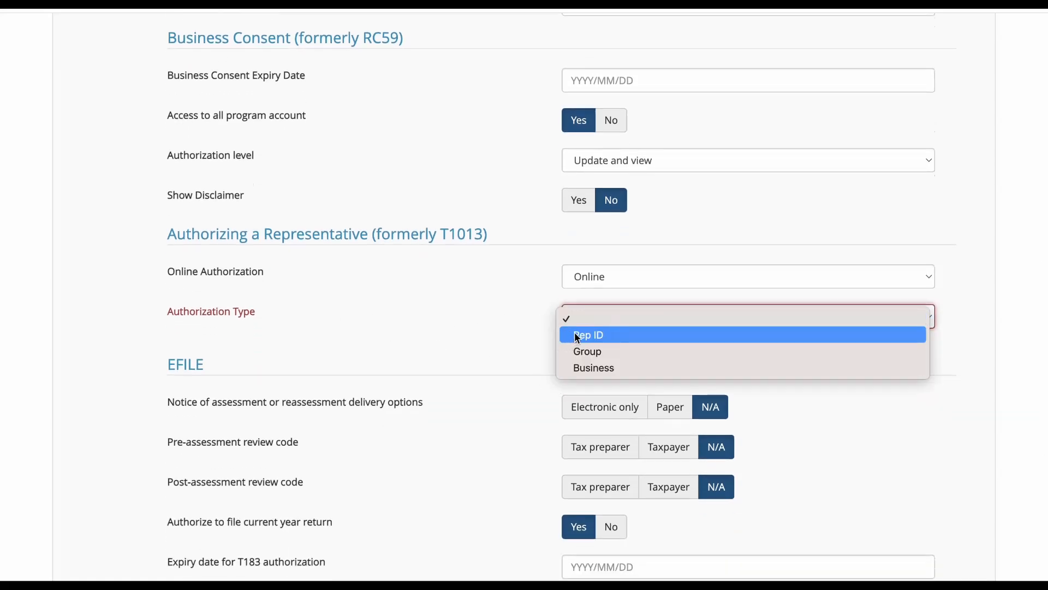
pyautogui.click(581, 336)
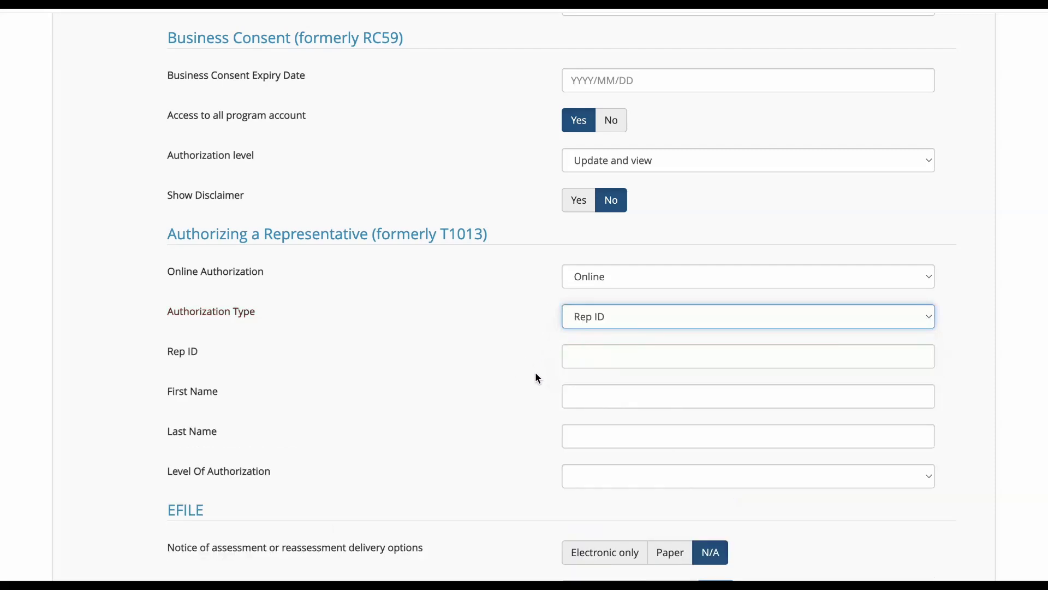
pyautogui.click(570, 357)
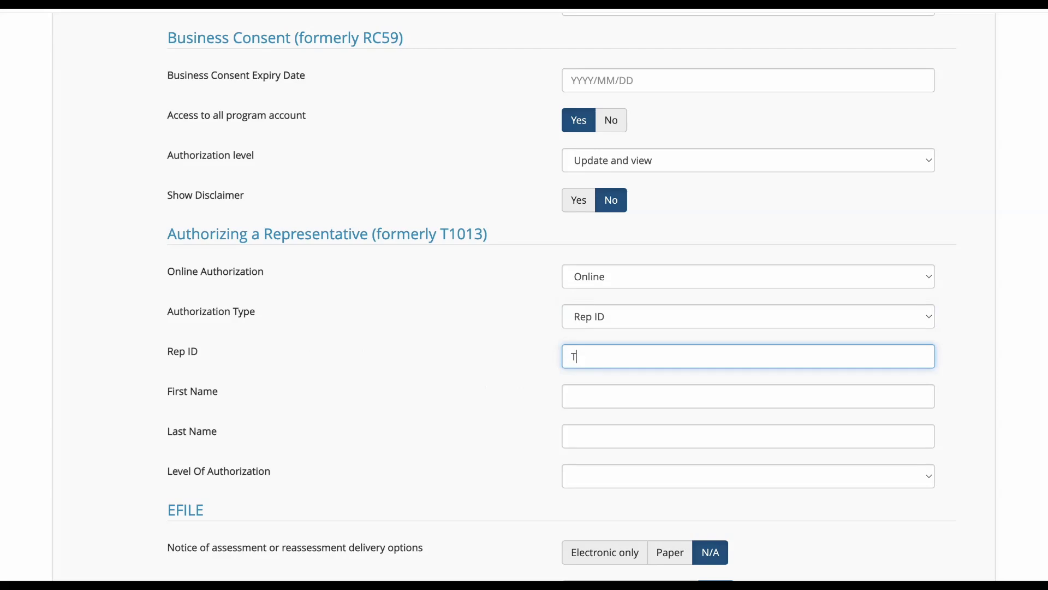
# Enter representative name TaxTron Software and set level of authorization to 2.
pyautogui.scroll(-1, 608, 298)
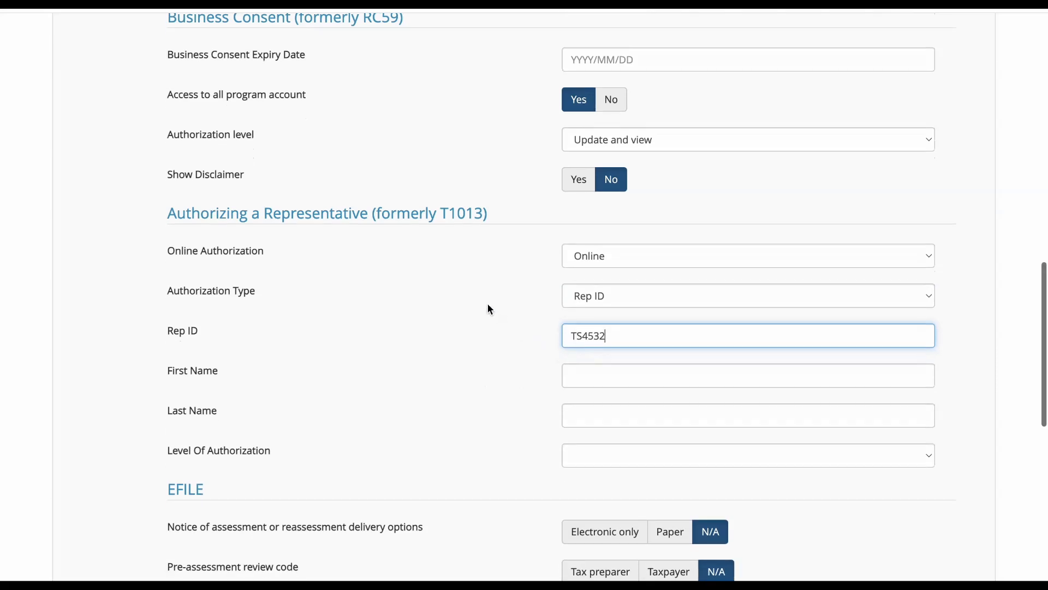
pyautogui.press('Tab')
pyautogui.write('TaxTron')
pyautogui.press('Tab')
pyautogui.write('Software')
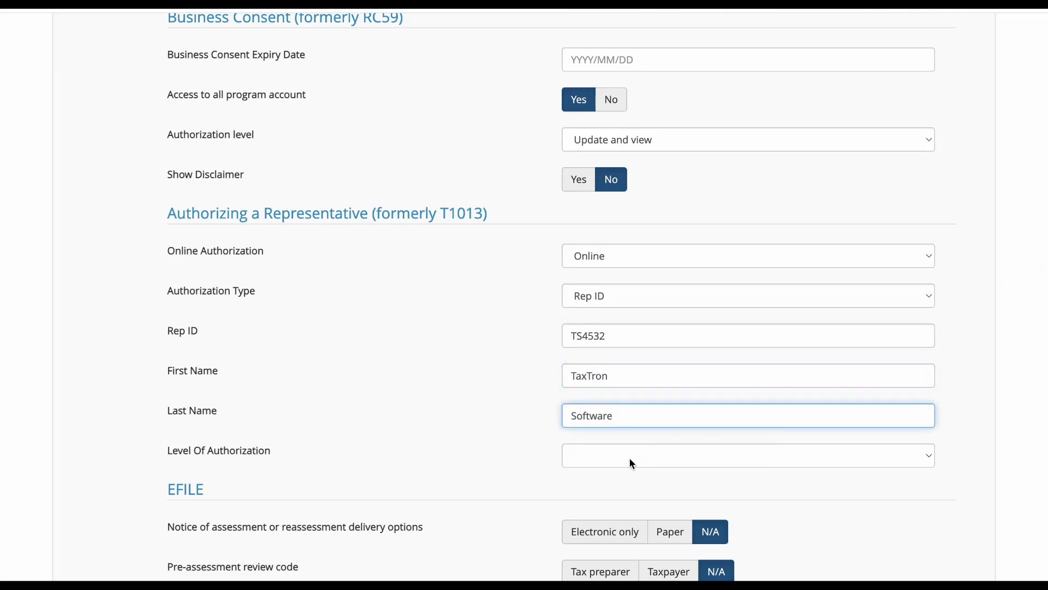
pyautogui.scroll(-3, 628, 460)
pyautogui.click(630, 399)
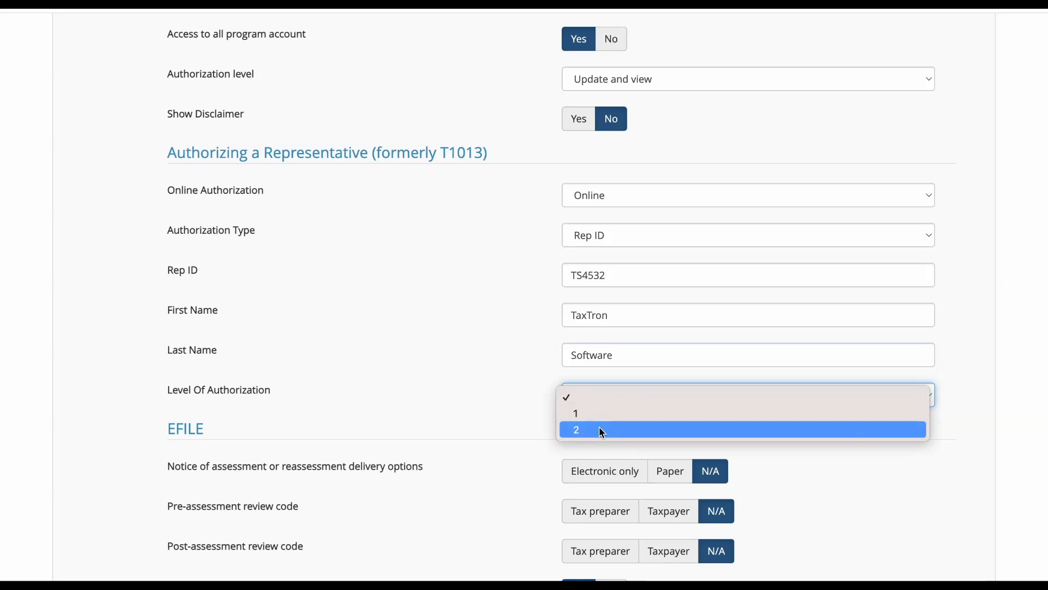
pyautogui.click(603, 432)
pyautogui.scroll(-2, 599, 433)
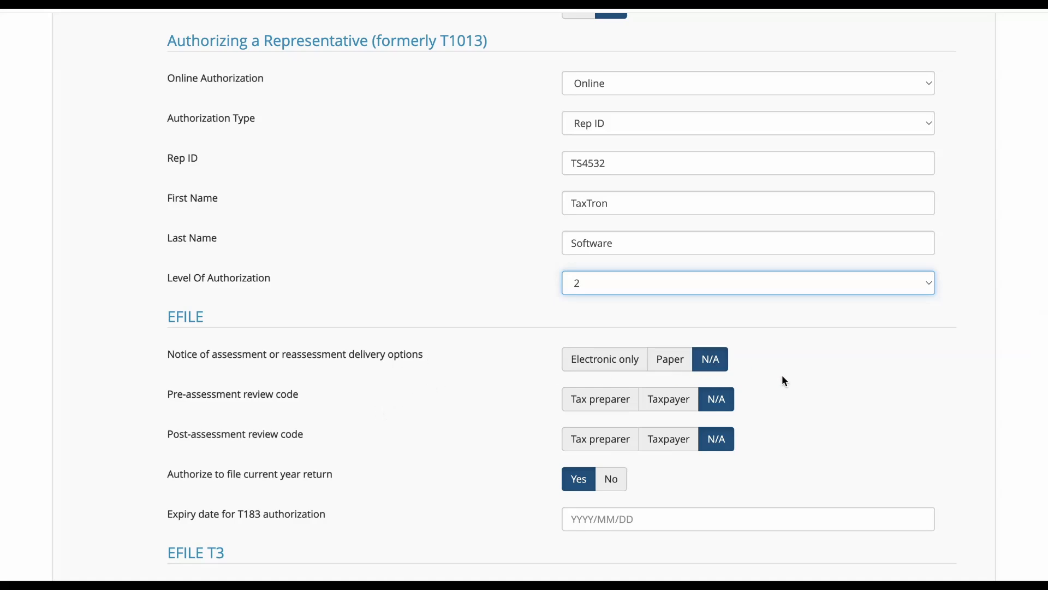
# Set Do not print instruction pages to Yes and save the profile.
pyautogui.scroll(-2, 727, 402)
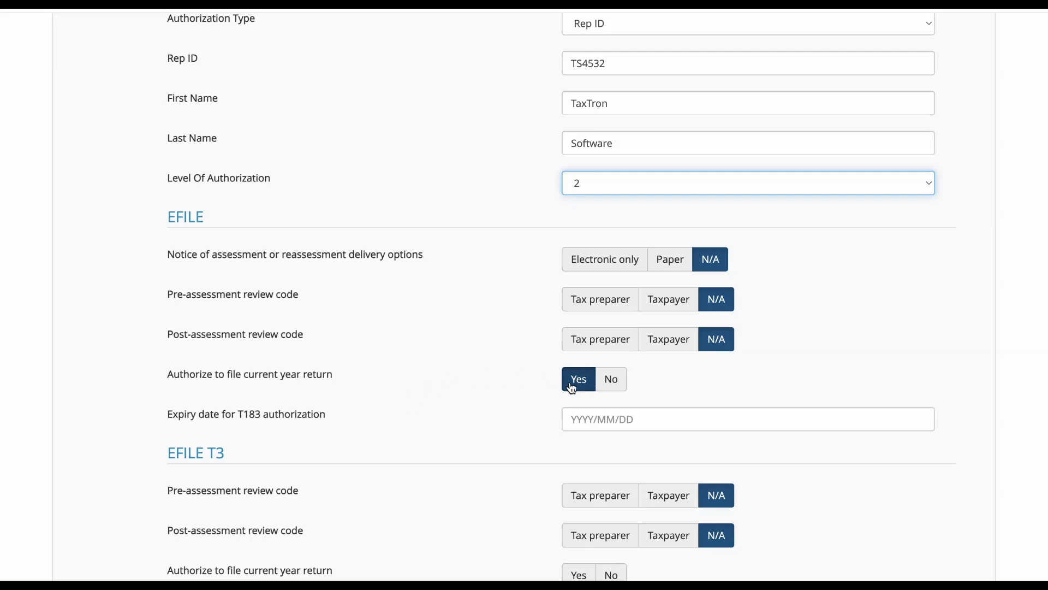
pyautogui.scroll(-3, 570, 388)
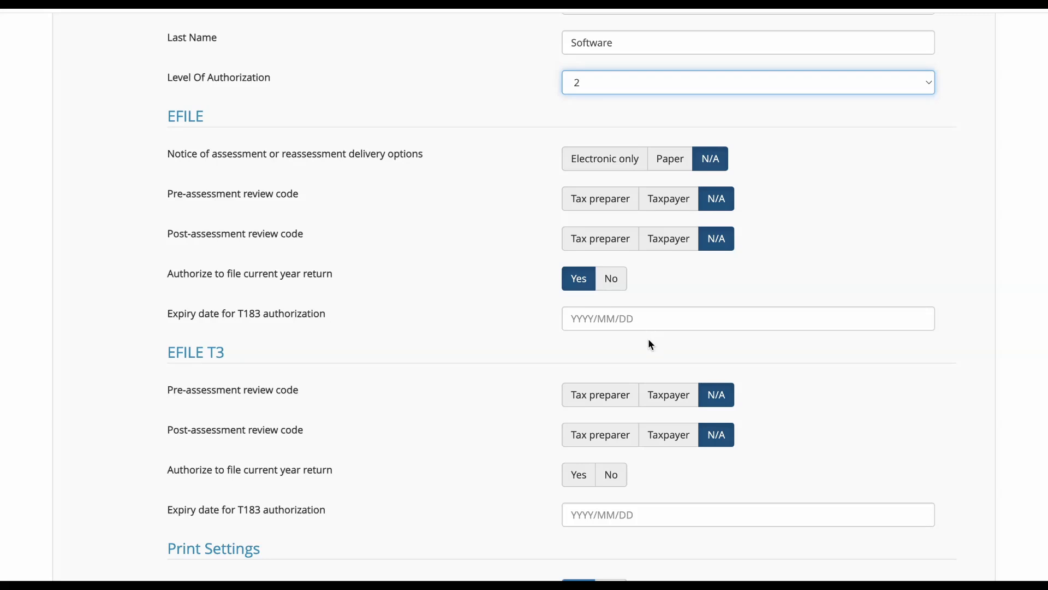
pyautogui.scroll(-1, 649, 344)
pyautogui.scroll(-2, 650, 344)
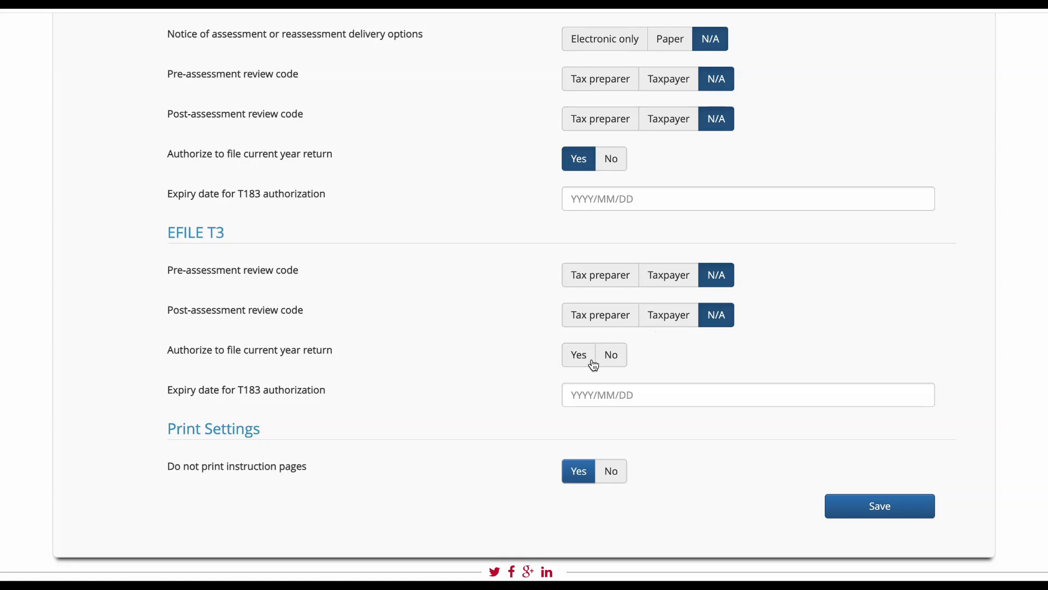
pyautogui.scroll(-1, 591, 367)
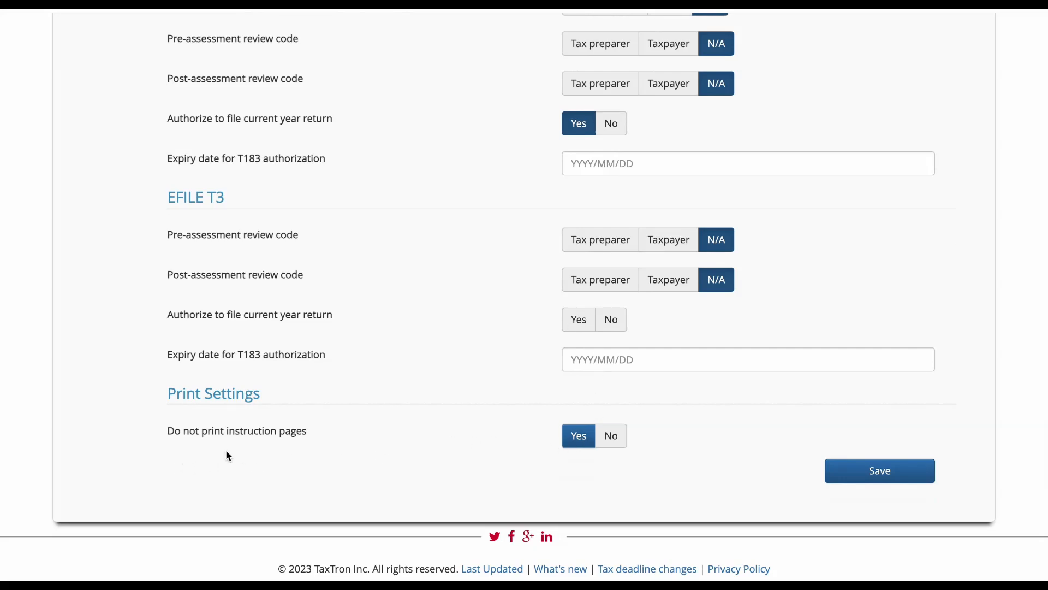
pyautogui.click(576, 439)
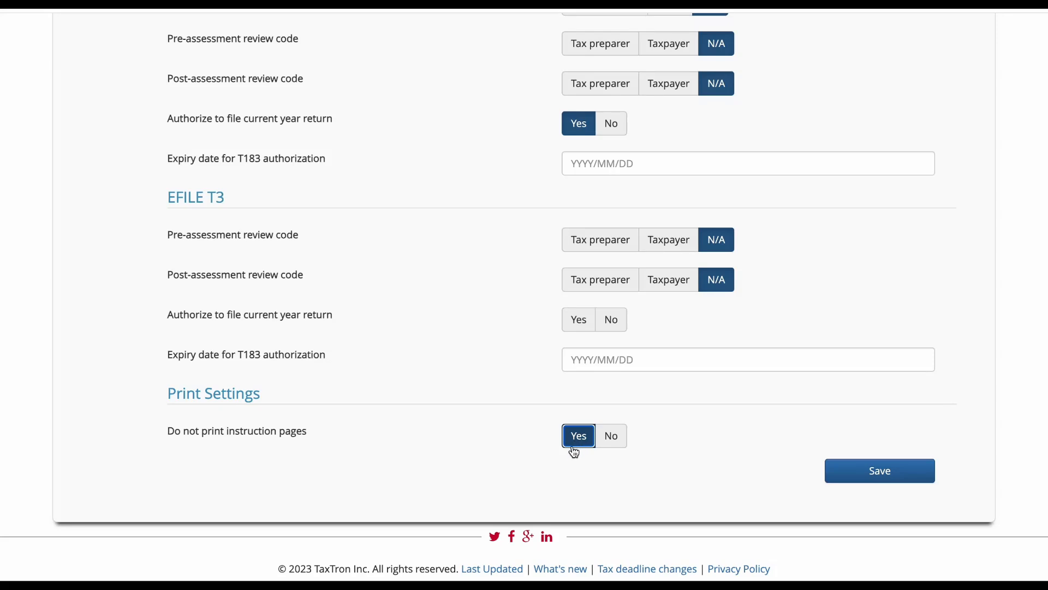
pyautogui.click(855, 478)
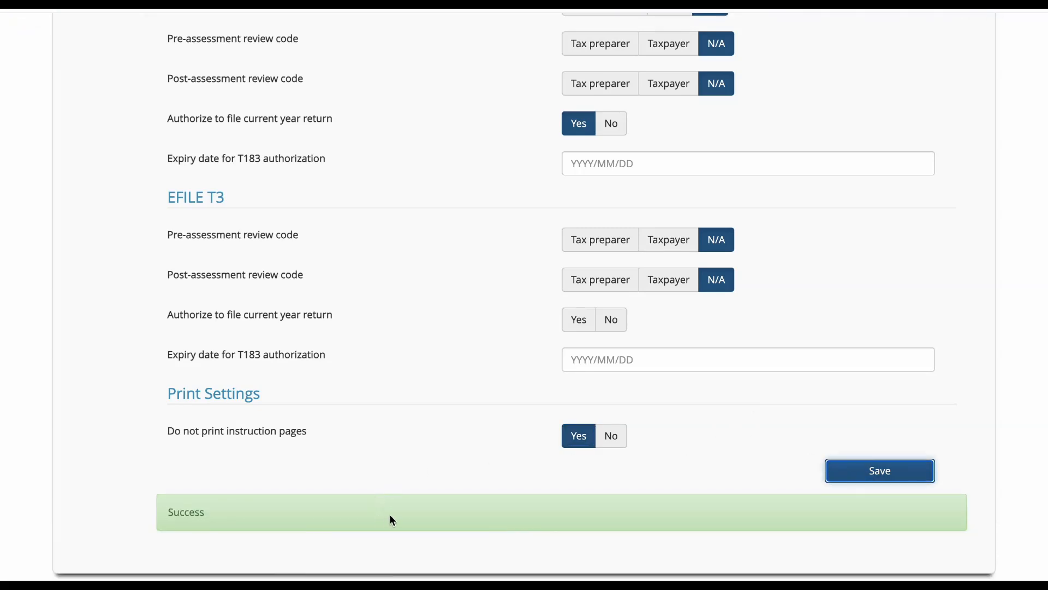
pyautogui.scroll(15, 392, 520)
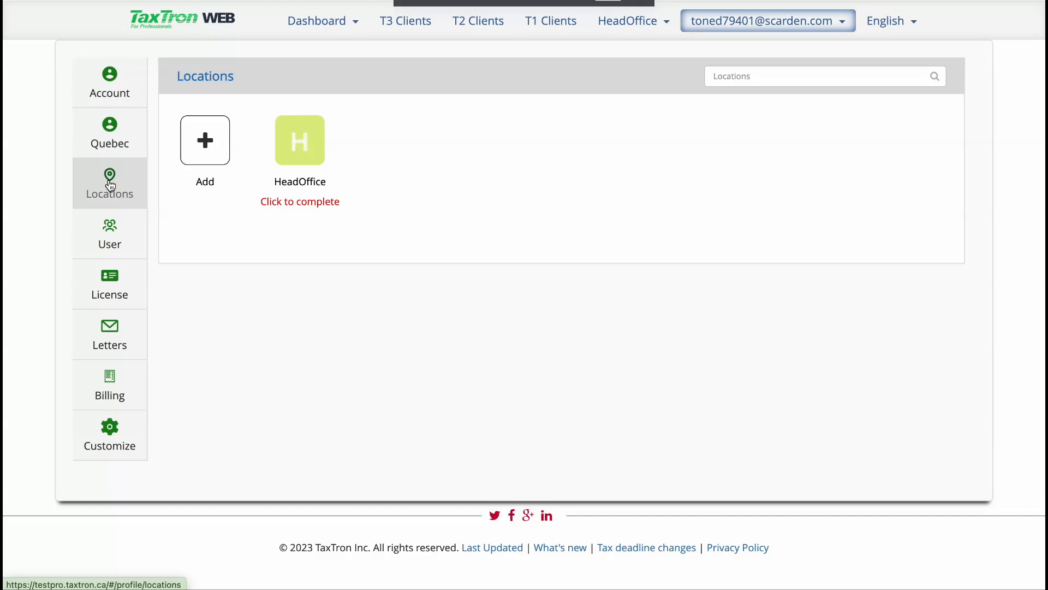
# Open the HeadOffice location's Edit Location Preferences.
pyautogui.click(302, 186)
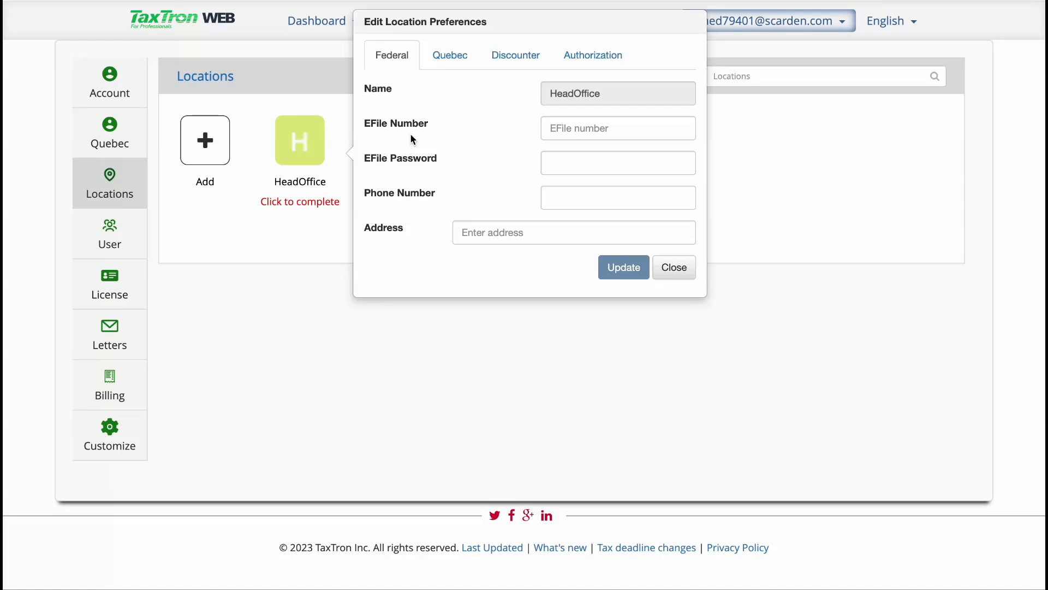
# Enter HeadOffice's EFile number, EFile password and phone number.
pyautogui.click(569, 129)
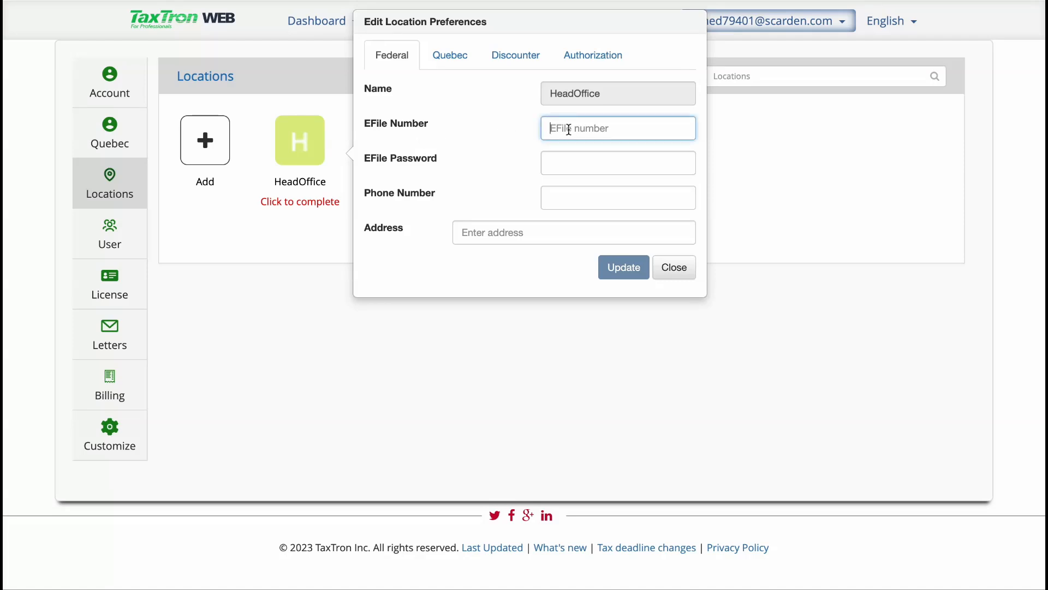
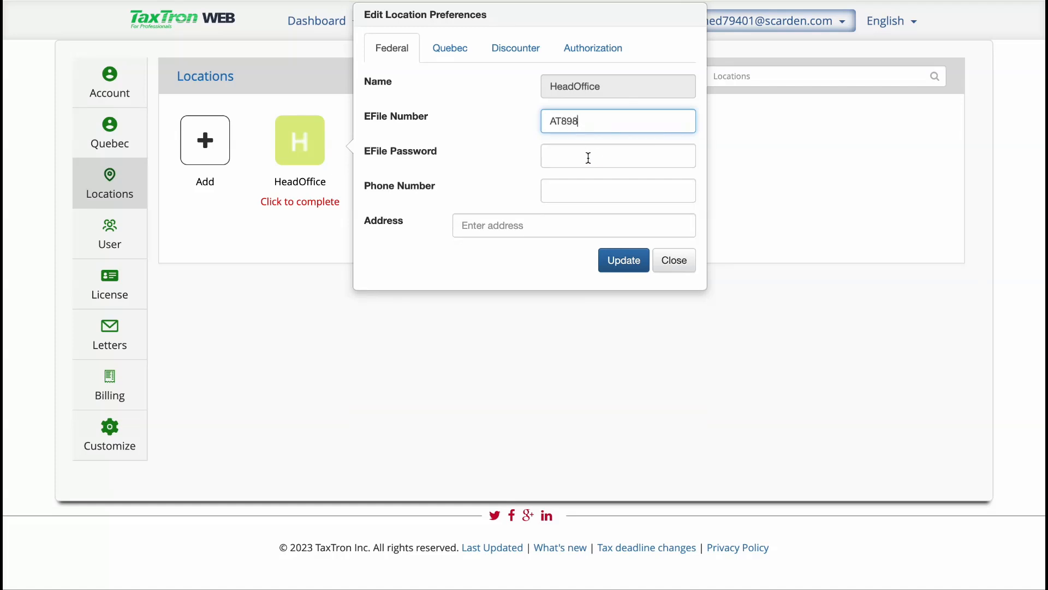
pyautogui.click(563, 156)
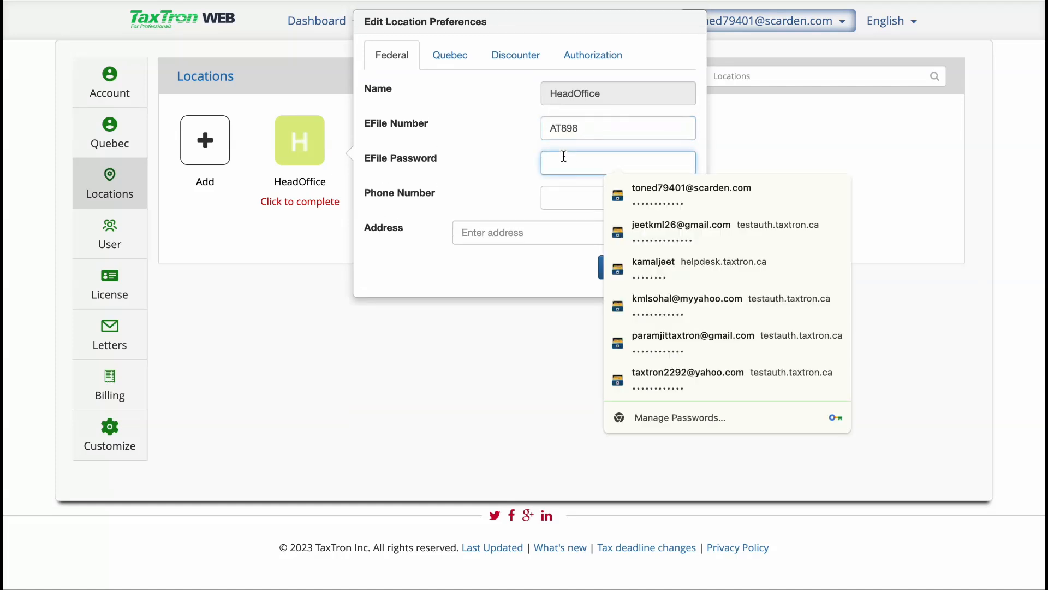
pyautogui.write('••••••')
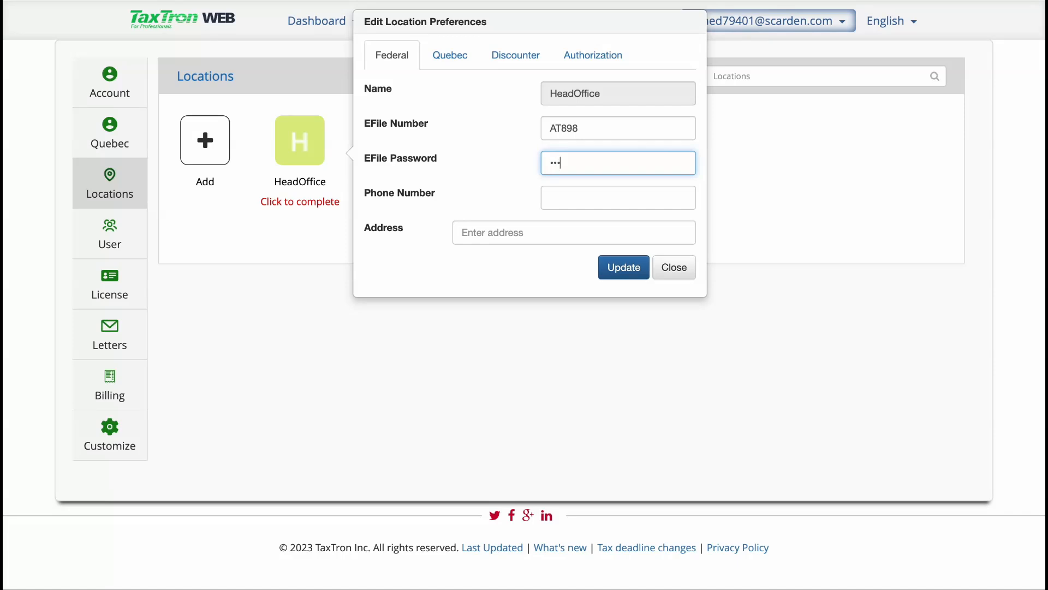
pyautogui.write('•')
pyautogui.click(551, 195)
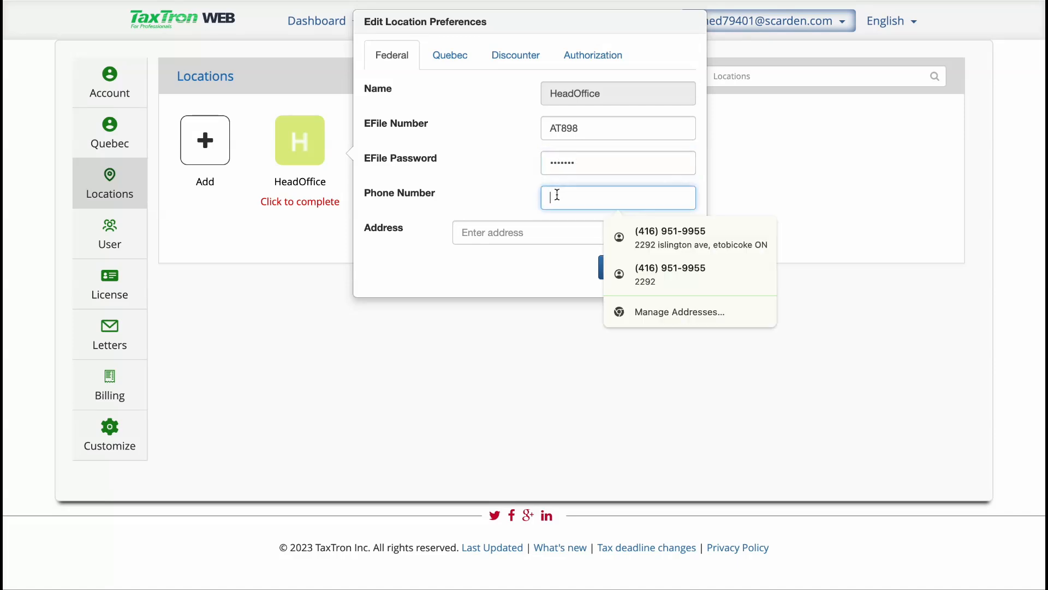
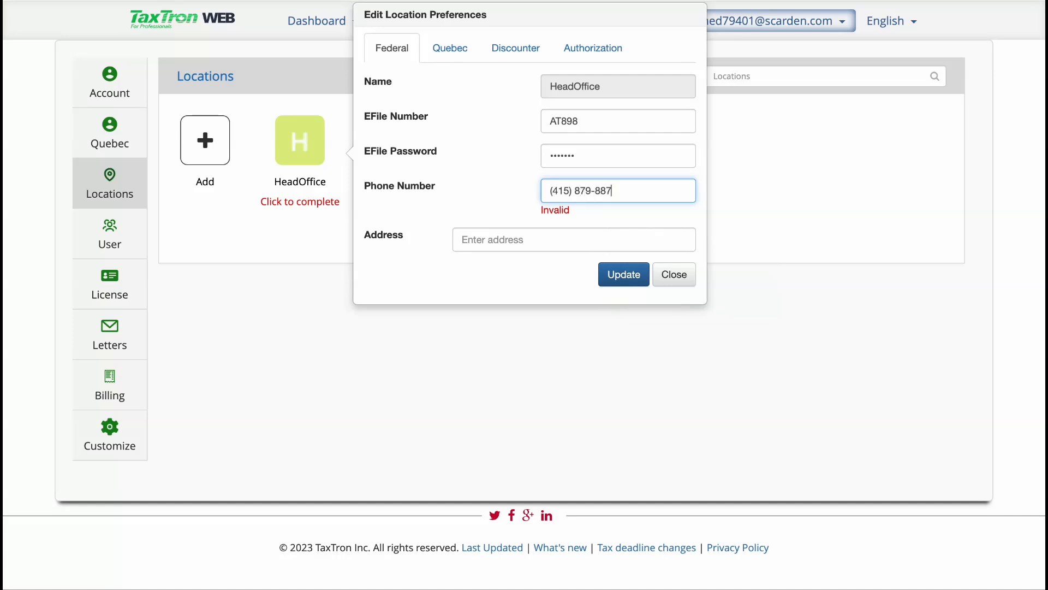
# Set the correct Toronto address, update the location, and decline browser password saving.
pyautogui.click(529, 230)
pyautogui.write('67')
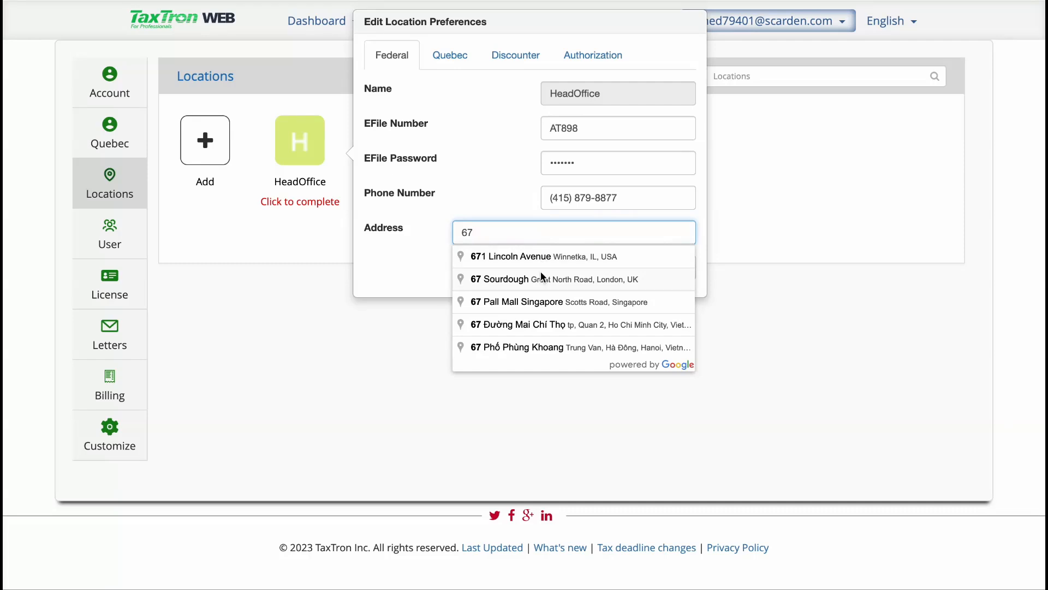
pyautogui.click(541, 276)
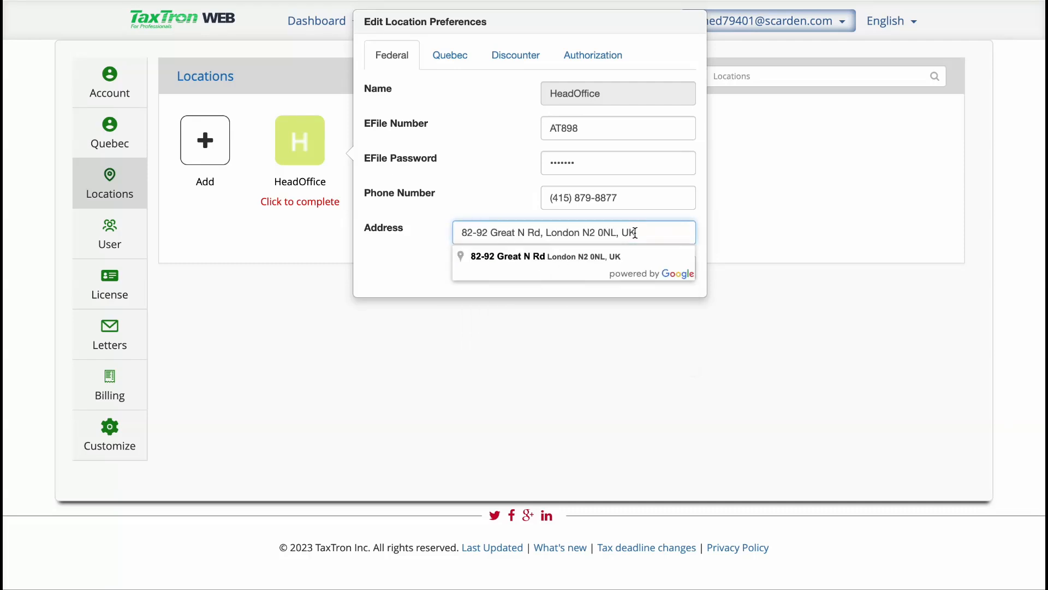
pyautogui.moveTo(648, 227); pyautogui.dragTo(452, 224)
pyautogui.press('BackSpace')
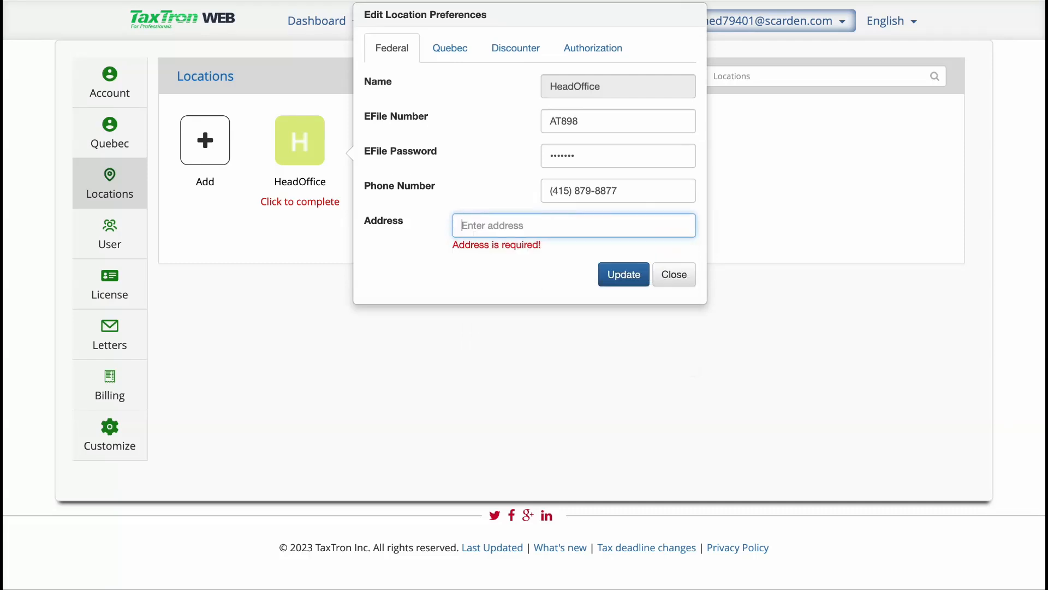
pyautogui.write('33')
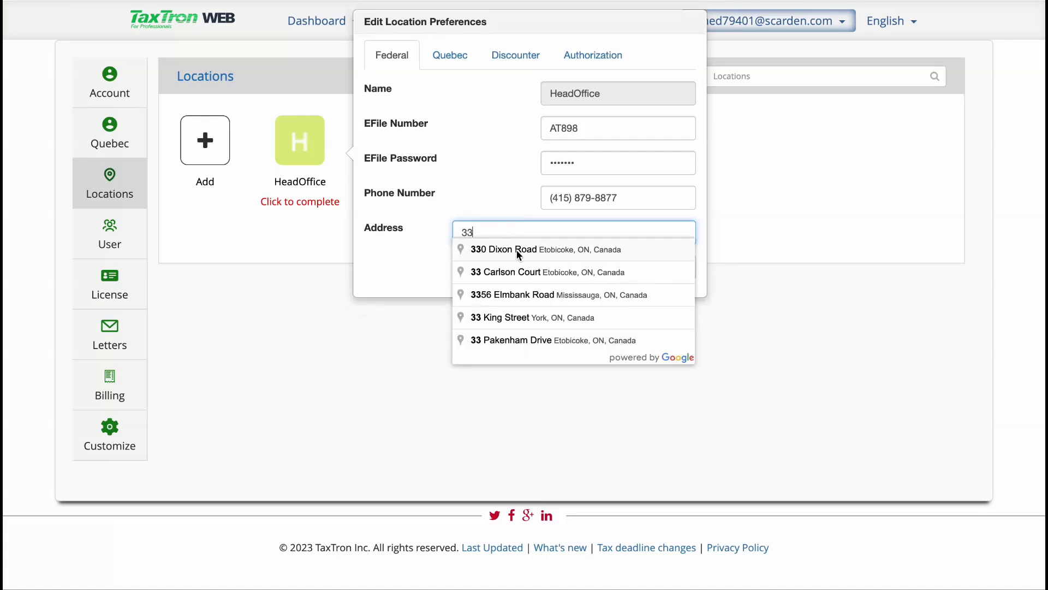
pyautogui.click(519, 249)
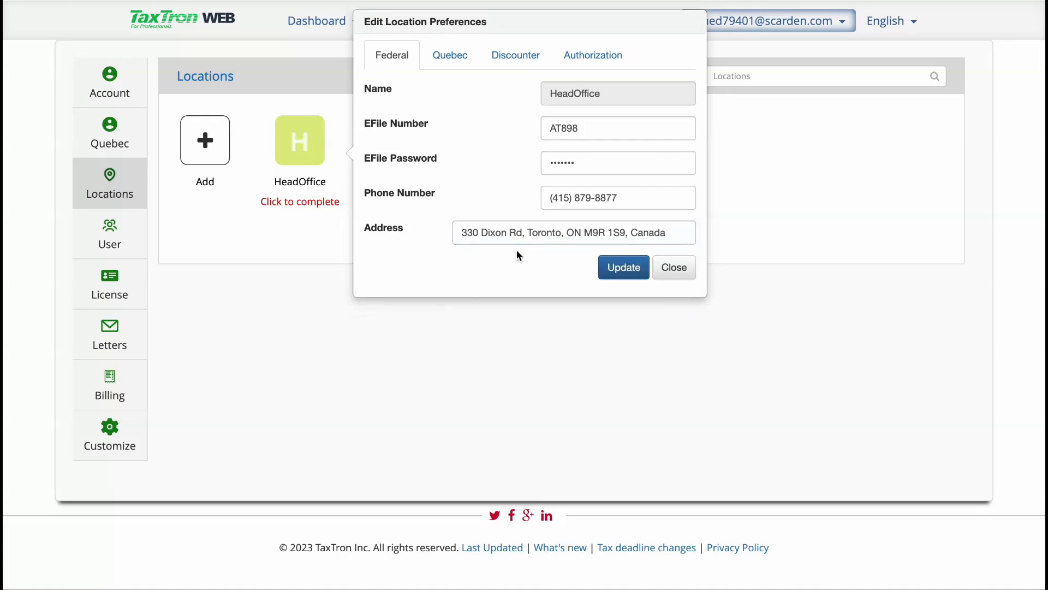
pyautogui.click(625, 270)
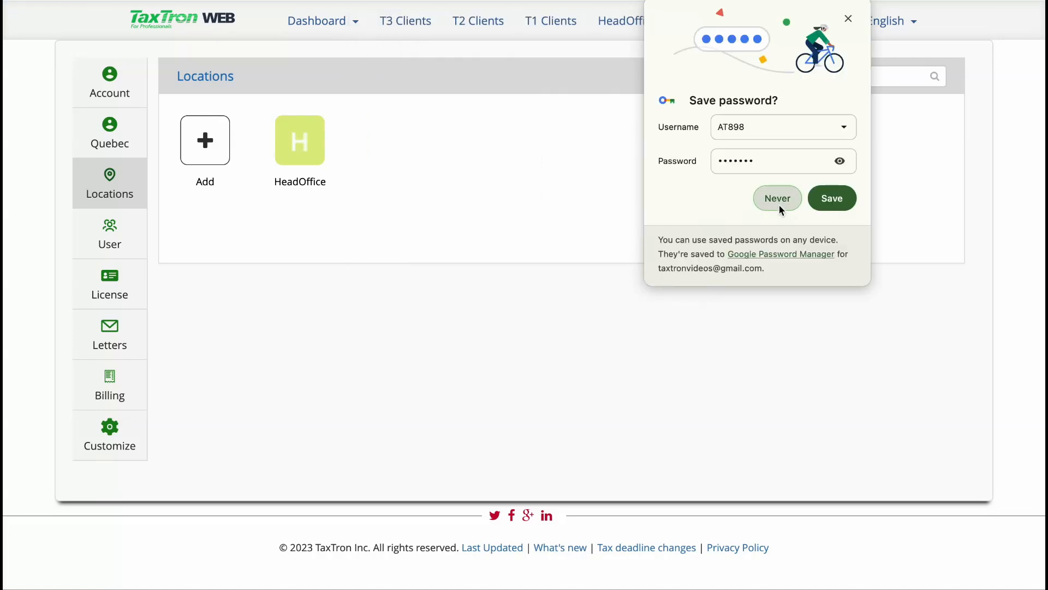
pyautogui.click(779, 210)
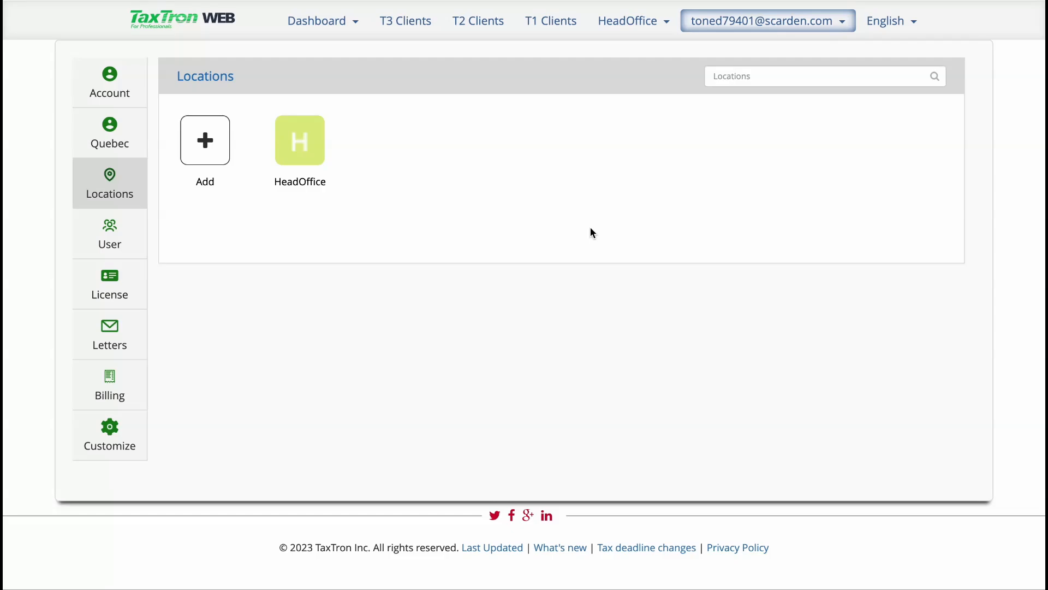